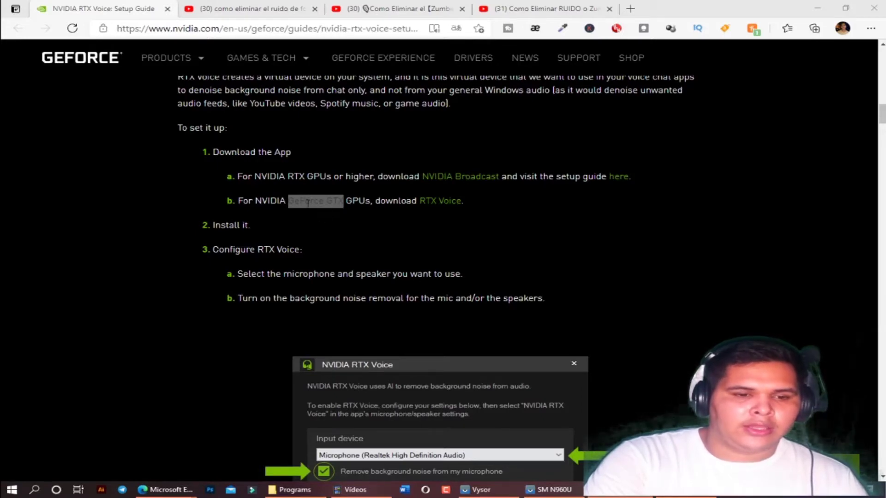
- Minimize the browser window with the RTX Voice setup guide to reach the desktop
key("alt+Tab")
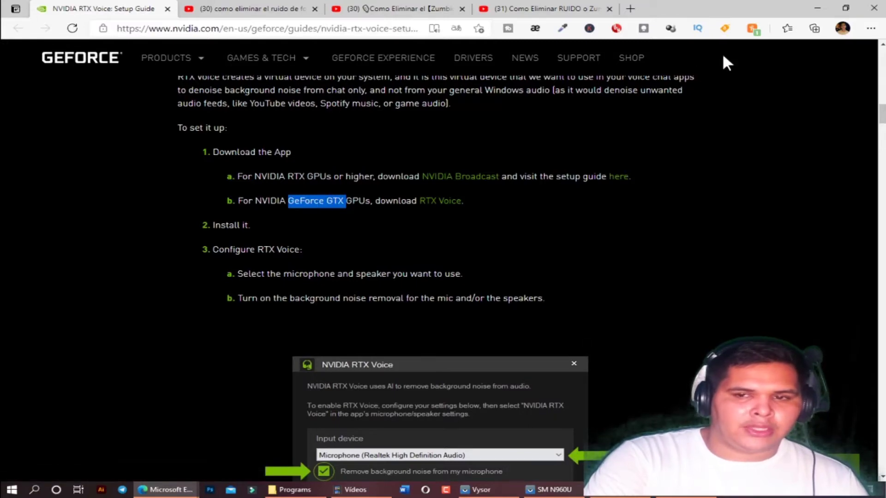
left_click(322, 201)
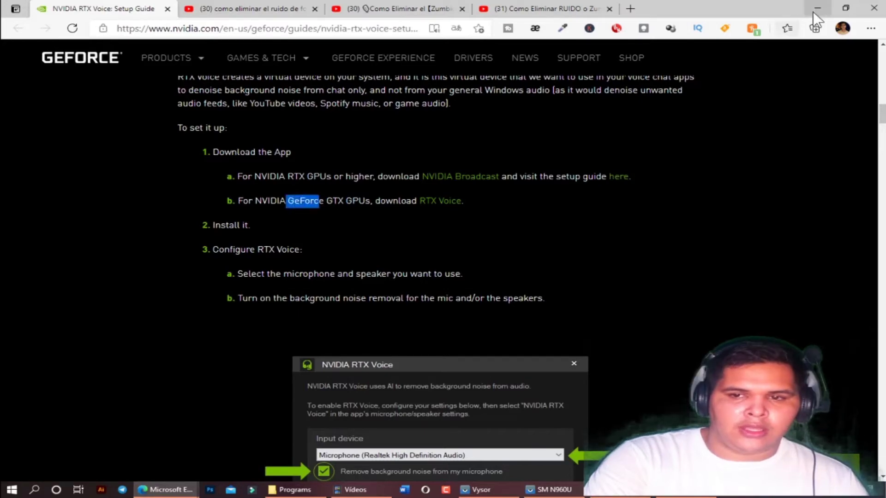
left_click(814, 8)
right_click(493, 193)
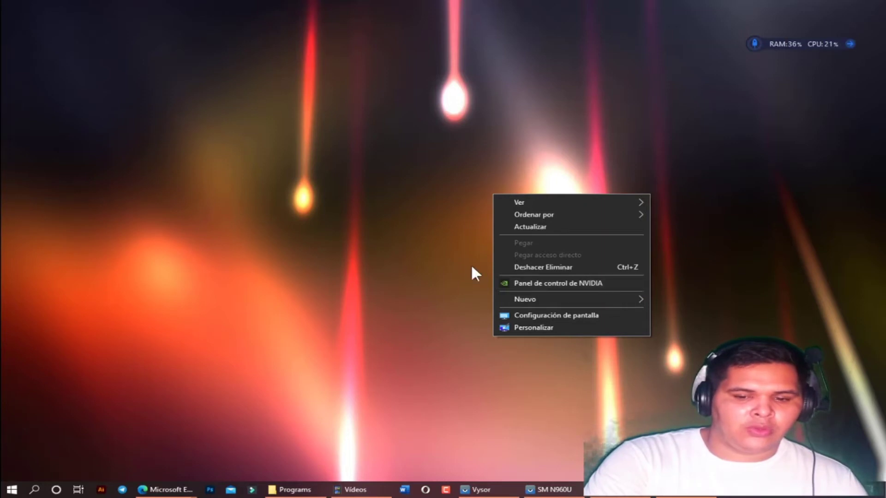
left_click(441, 252)
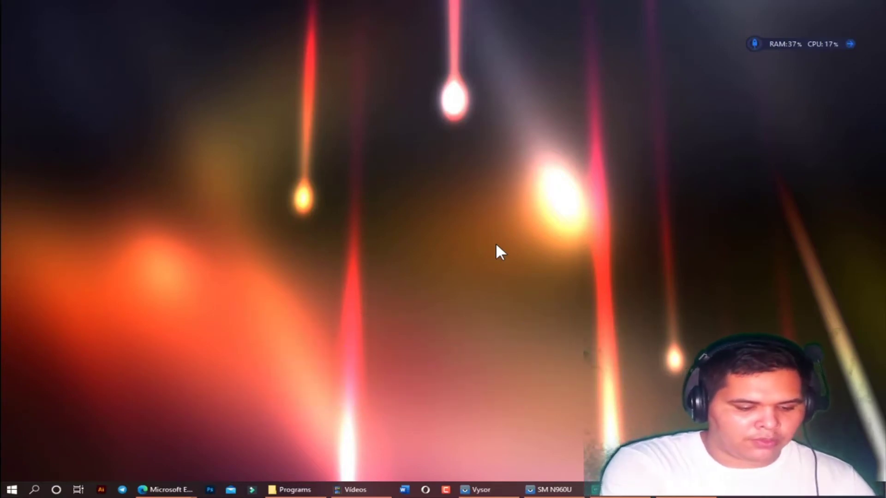
- Run dxdiag and check the graphics card name in the device details for Pantalla 1
key("super+r")
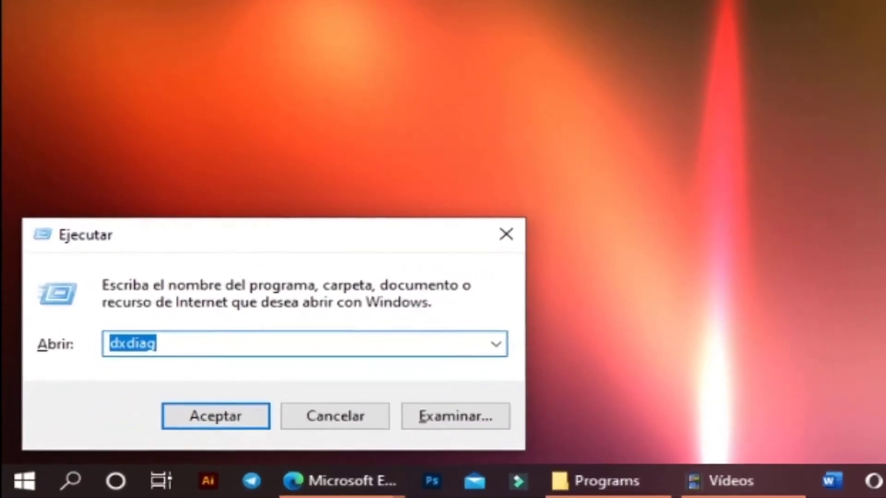
left_click(179, 336)
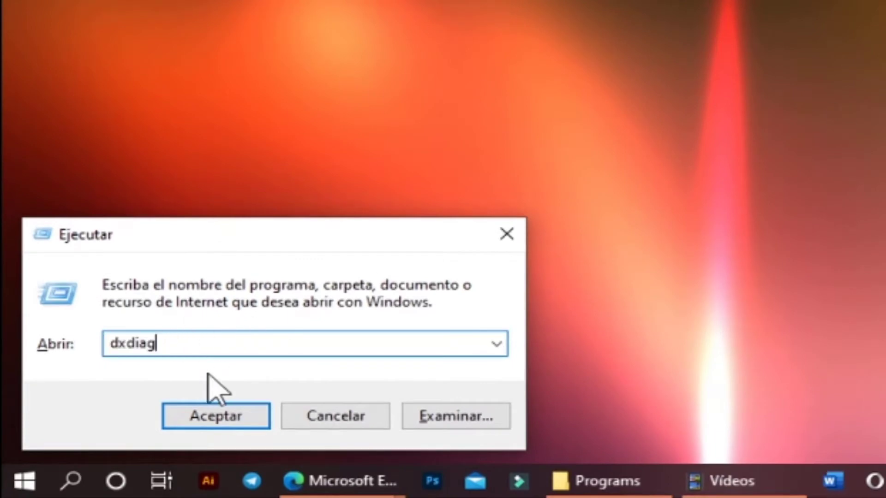
left_click(251, 420)
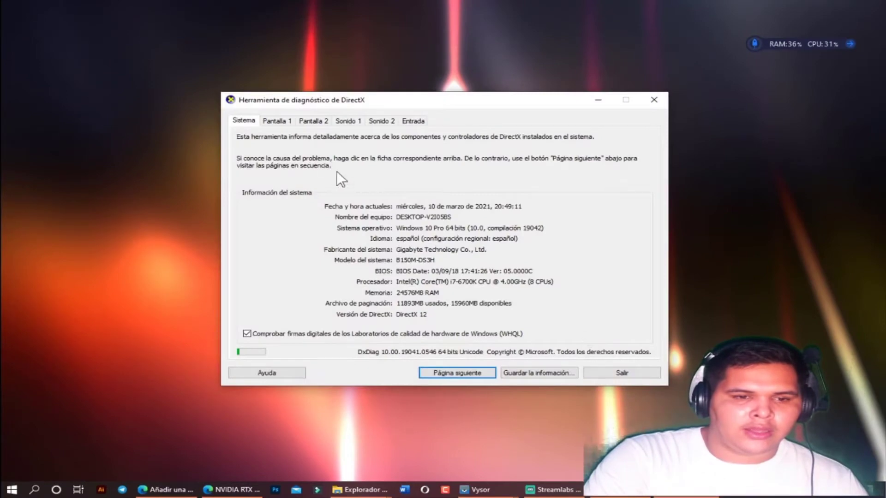
left_click(286, 122)
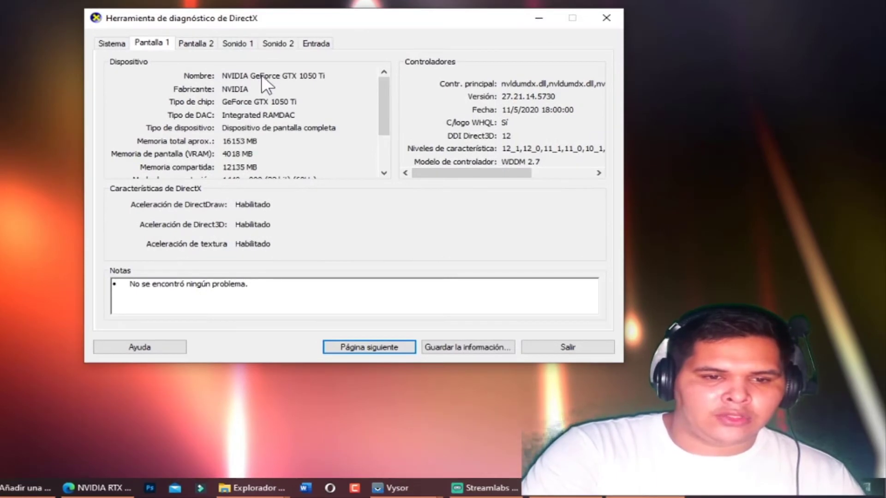
mouse_move(381, 92)
left_mouse_down()
mouse_move(380, 120)
mouse_move(375, 76)
left_mouse_up()
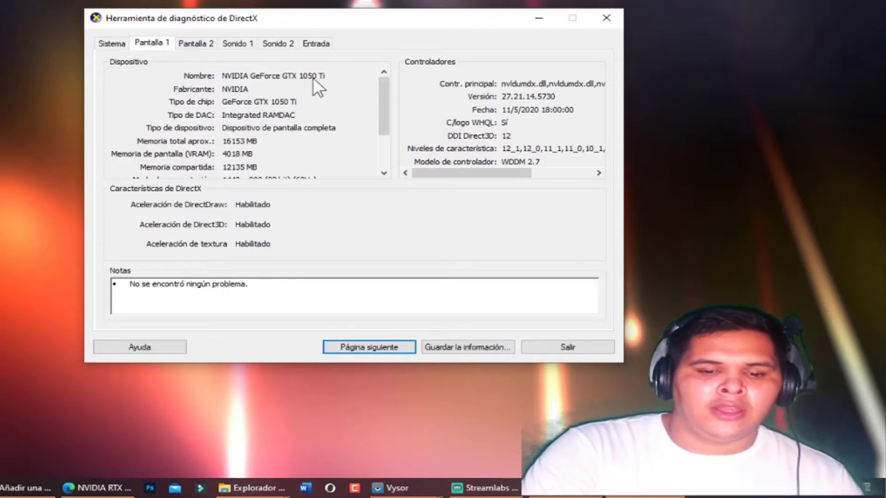
- Return to the NVIDIA setup guide and review which download applies to RTX GPUs and which to GeForce GTX GPUs
mouse_move(98, 488)
left_click(127, 429)
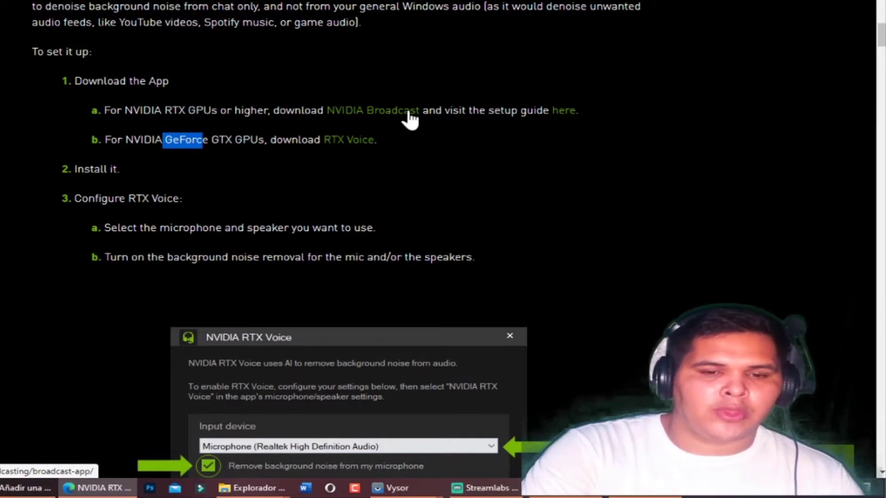
left_click(293, 138)
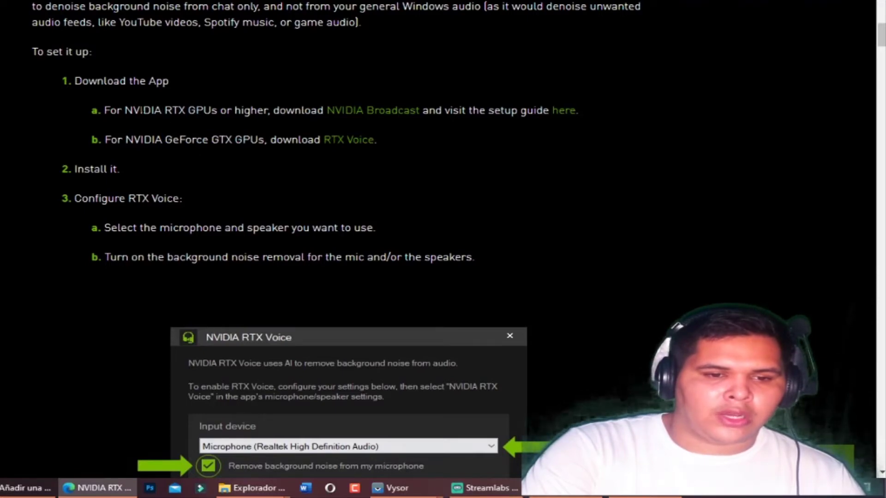
left_click_drag(140, 111, 479, 112)
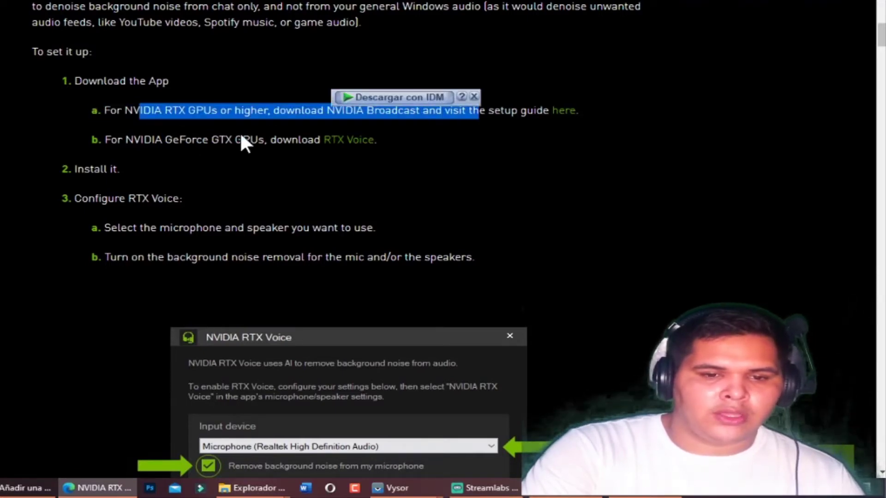
left_click_drag(144, 140, 235, 140)
left_click(355, 148)
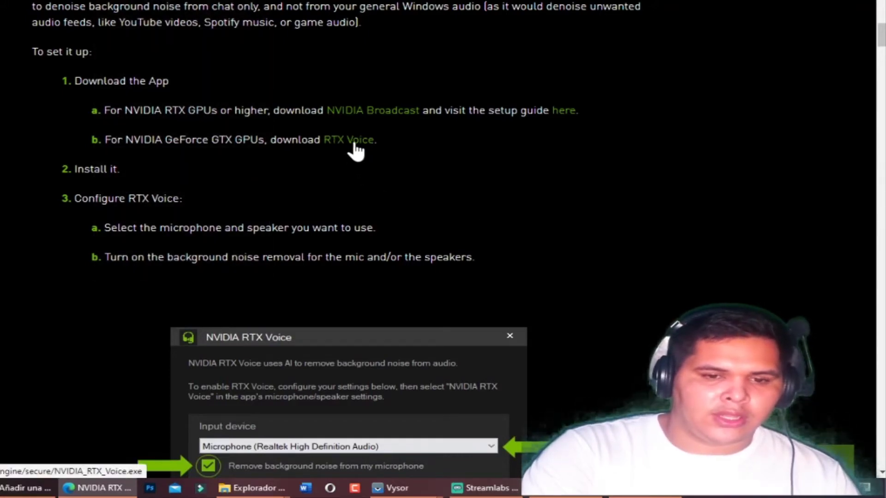
- Run NVIDIA_RTX_Voice_v0.5.12.6_Updated.exe from the Programs folder in Descargas as administrator
mouse_move(256, 487)
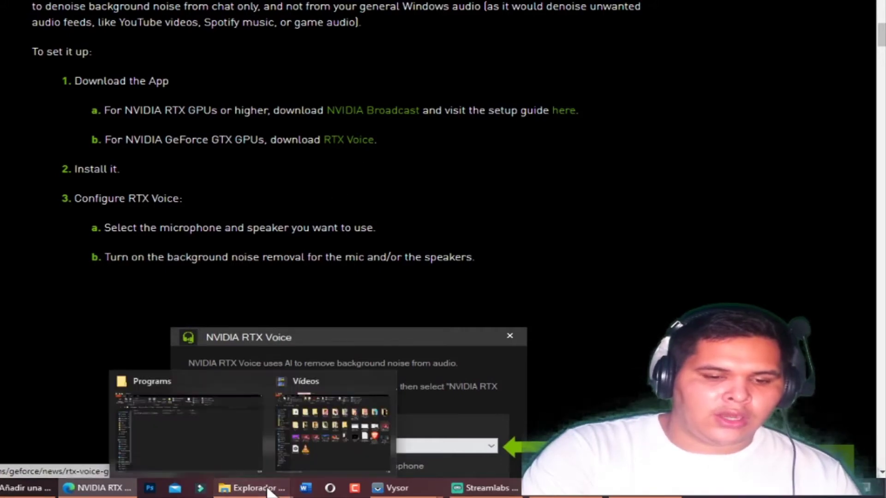
left_click(216, 431)
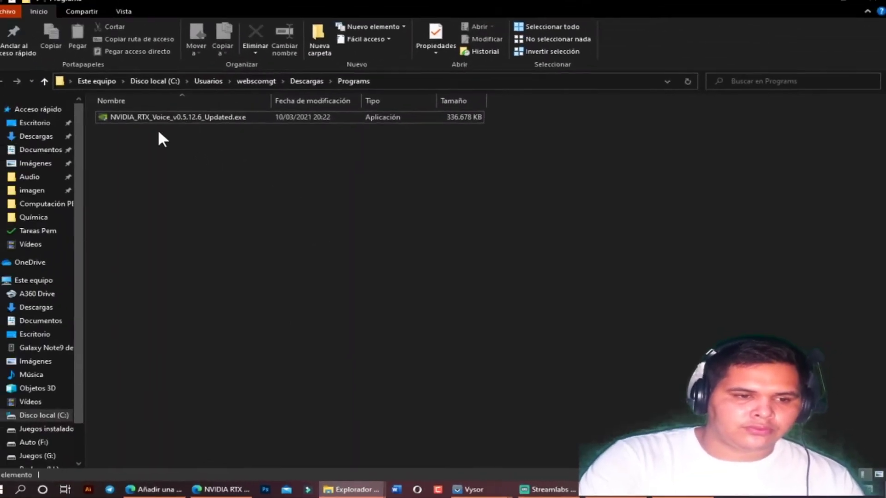
left_click(190, 126)
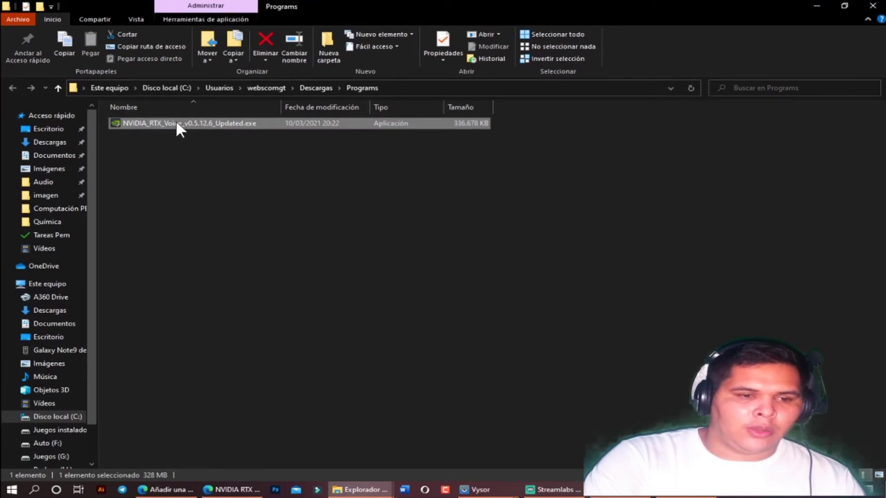
right_click(180, 126)
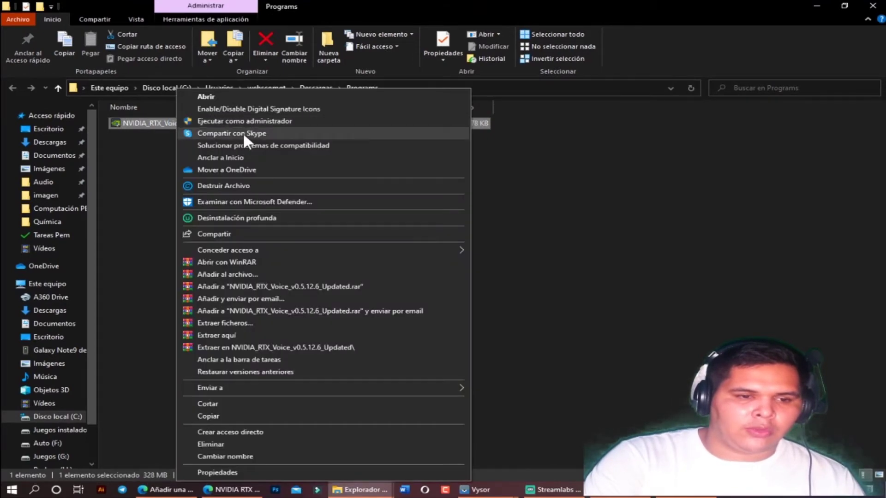
left_click(326, 120)
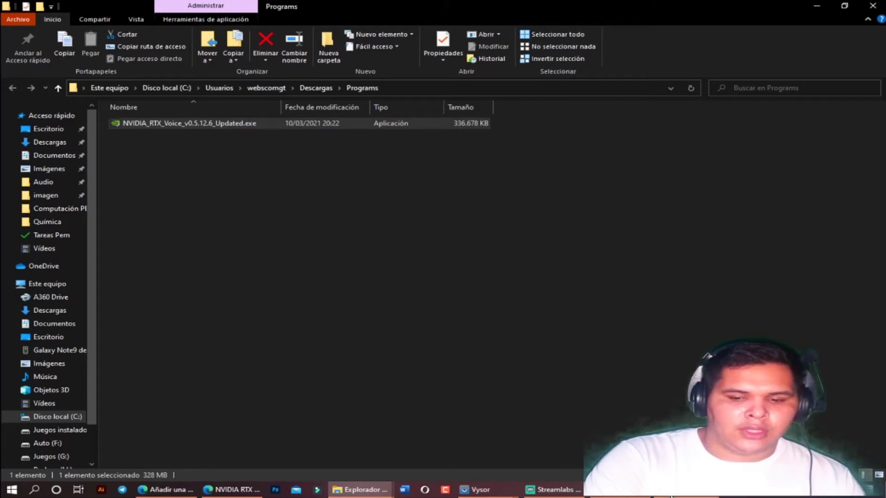
- Close the DirectX diagnostic tool and minimize the Programs folder window
mouse_move(670, 496)
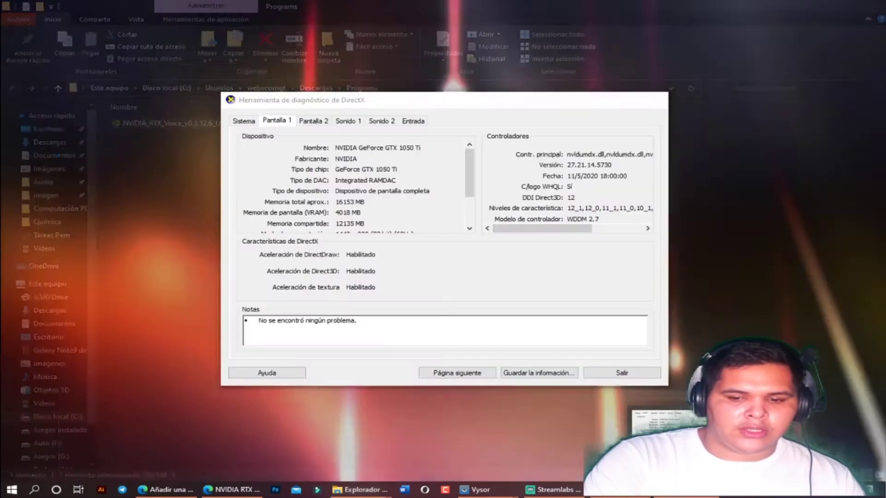
left_click(722, 394)
left_click(815, 7)
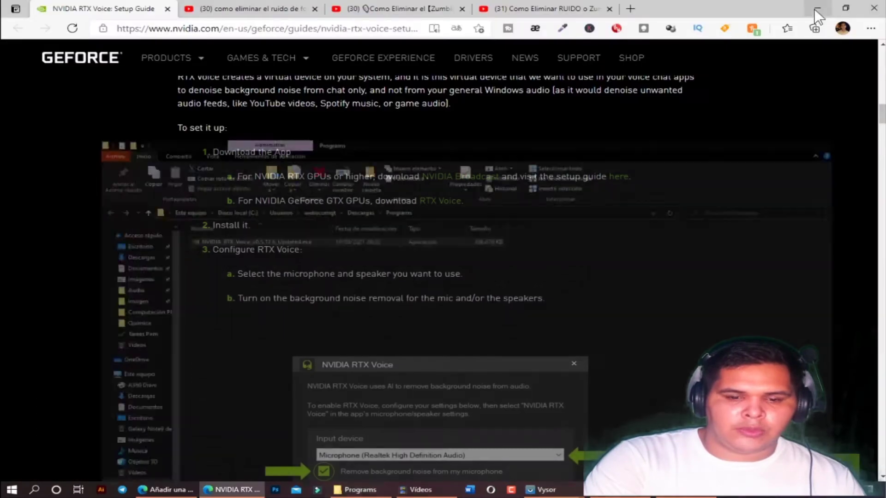
- Accept the NVIDIA RTX Voice licence agreement, let the installation finish, and close the installer
scroll(577, 195, "down", 6)
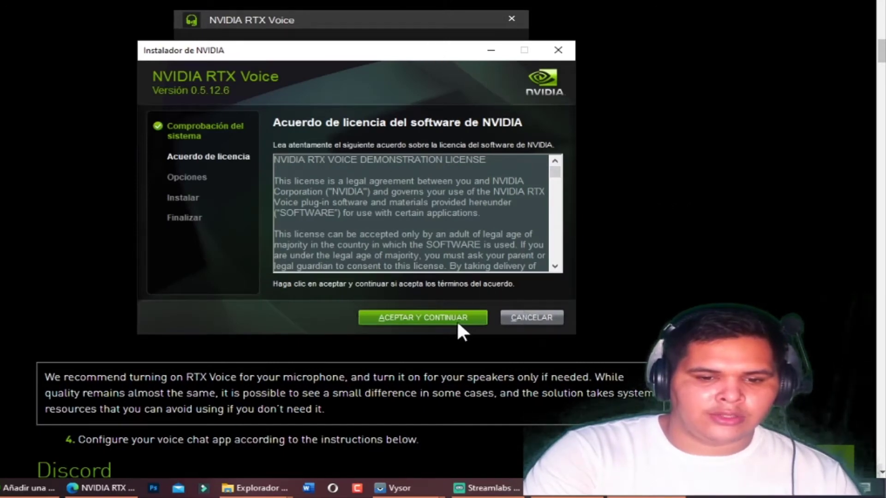
left_click(470, 316)
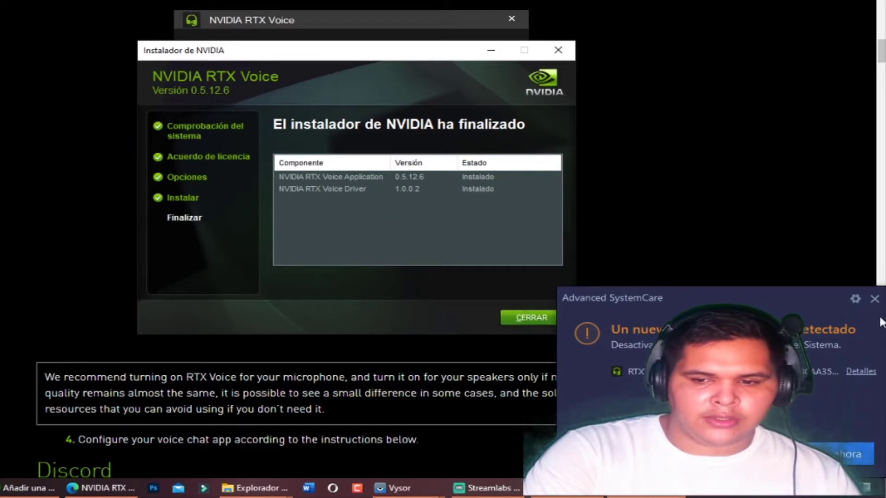
left_click(874, 299)
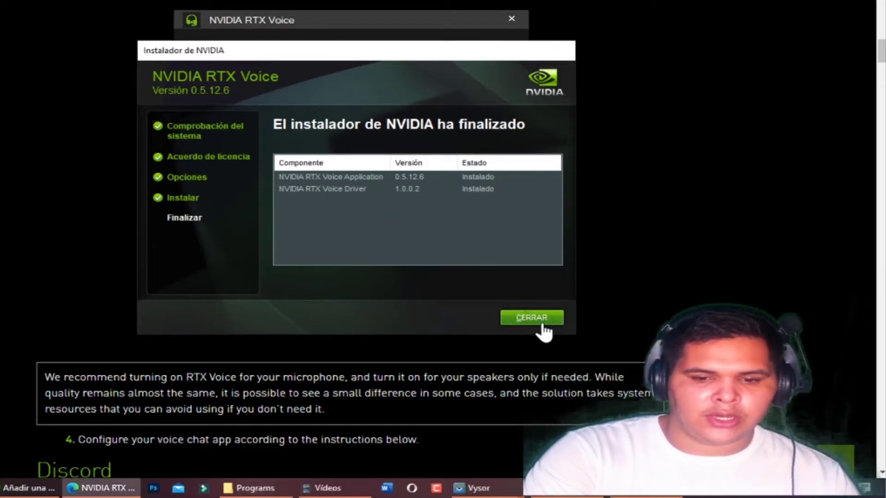
left_click(546, 321)
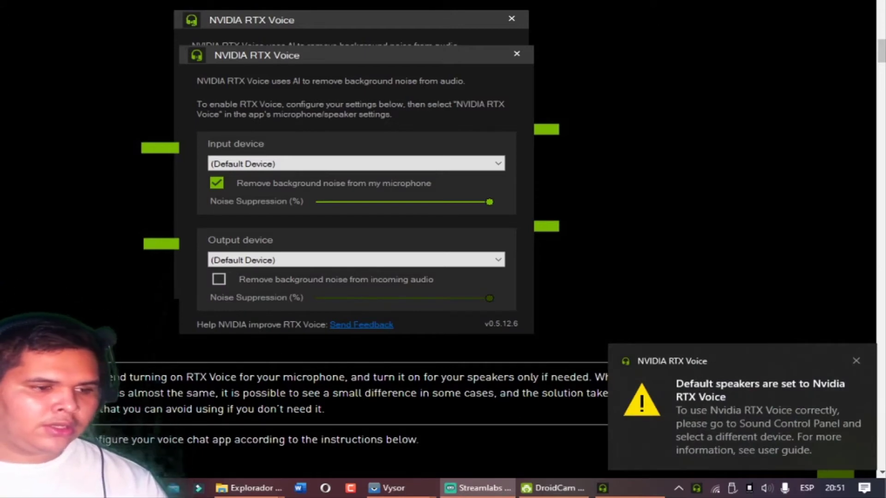
- Keep (Default Device) as the RTX Voice input device and lower its microphone noise suppression to about 70%
left_click_drag(295, 54, 299, 41)
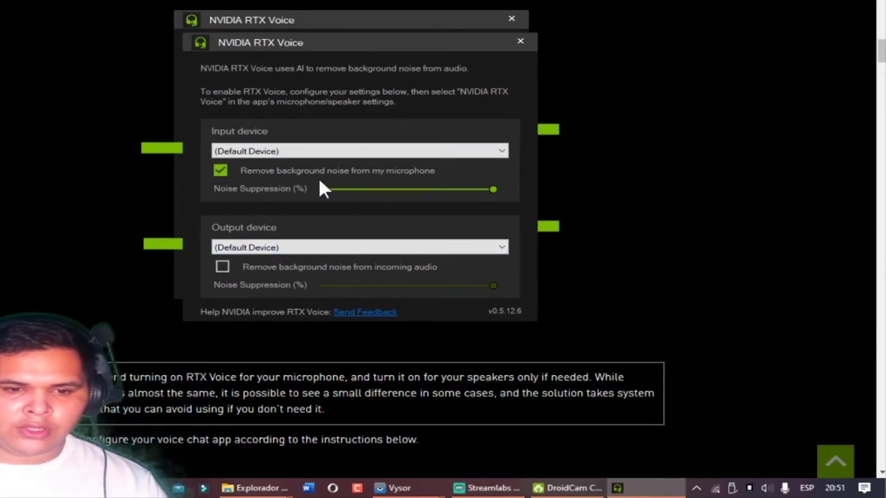
left_click(294, 151)
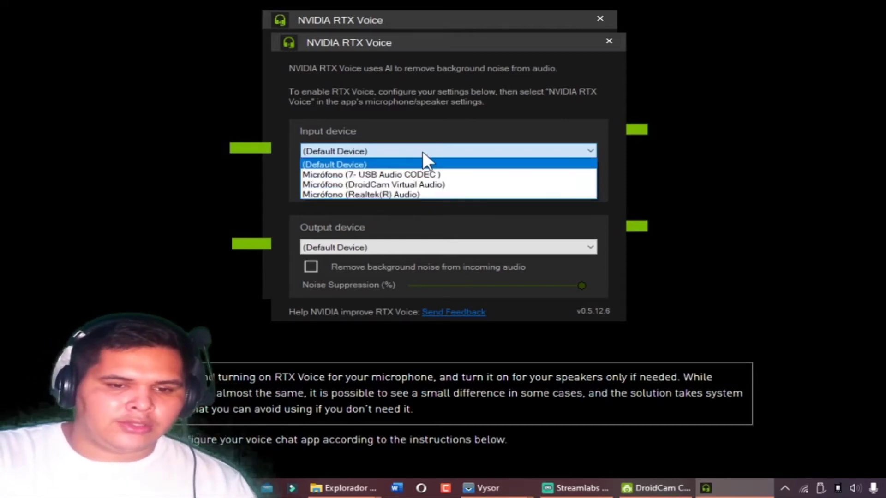
left_click(421, 164)
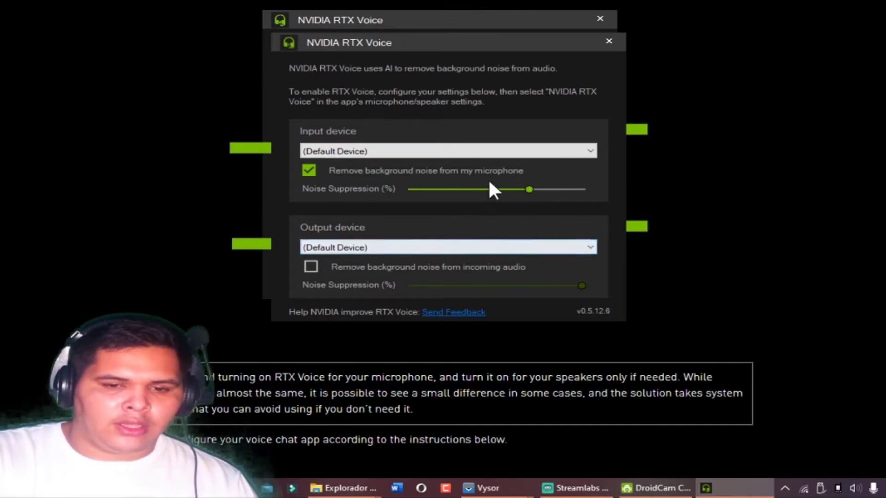
- Set the RTX Voice output device to Altavoces (Realtek(R) Audio)
scroll(533, 248, "down", 1)
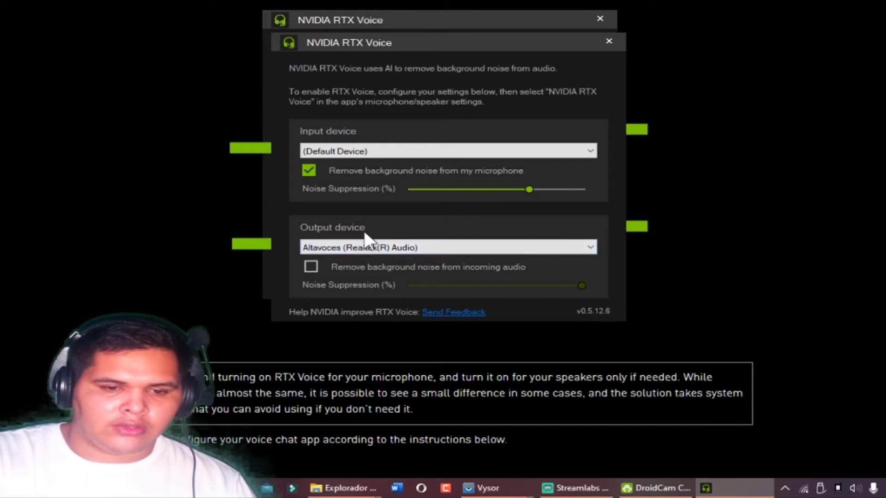
left_click(446, 250)
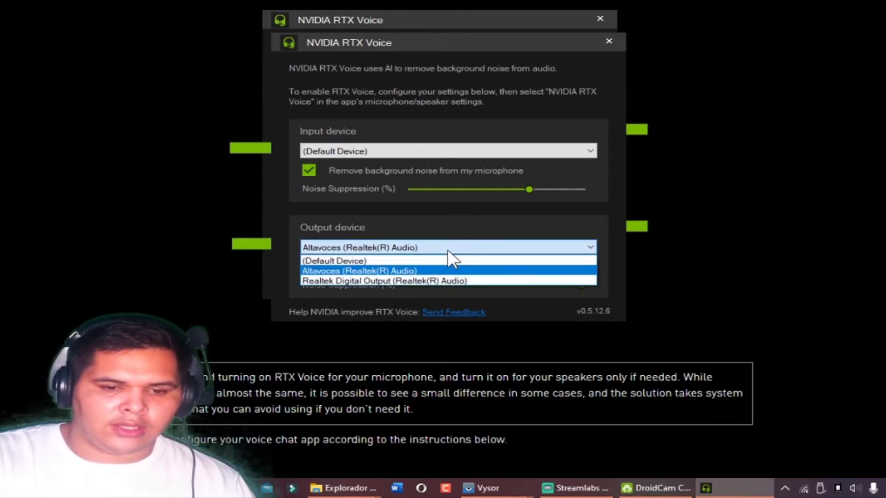
left_click(449, 250)
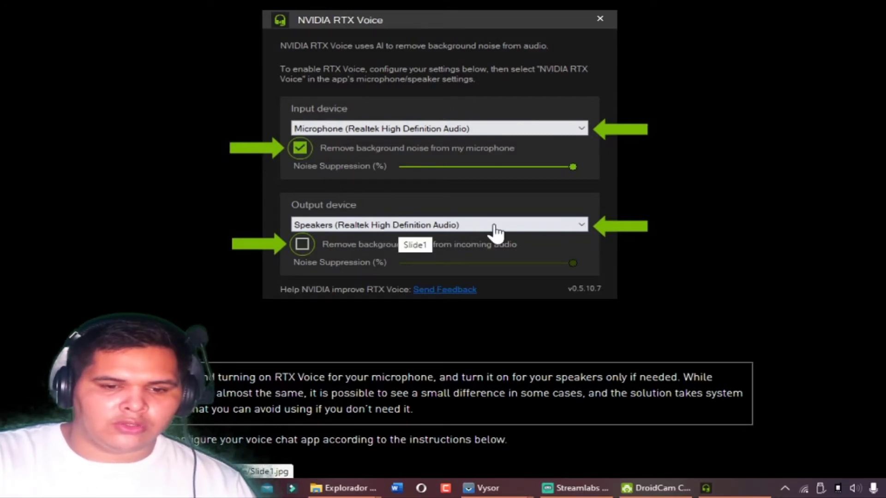
- Go back to the setup guide and read its Discord instructions for opening the voice settings and selecting the NVIDIA RTX Voice devices
left_click(735, 493)
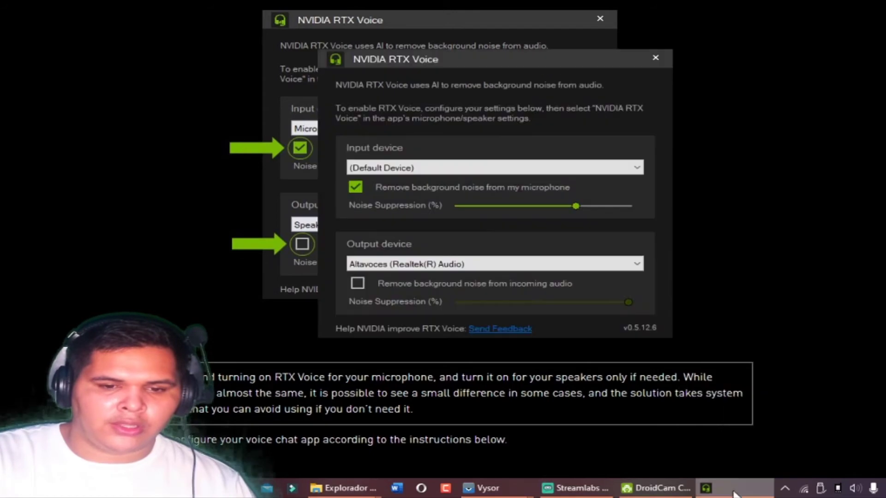
left_click(700, 167)
scroll(699, 166, "down", 6)
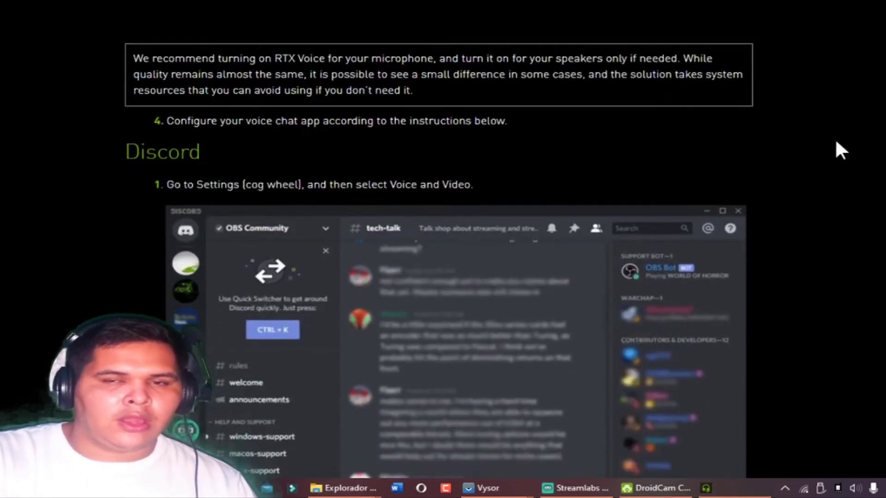
scroll(836, 142, "down", 3)
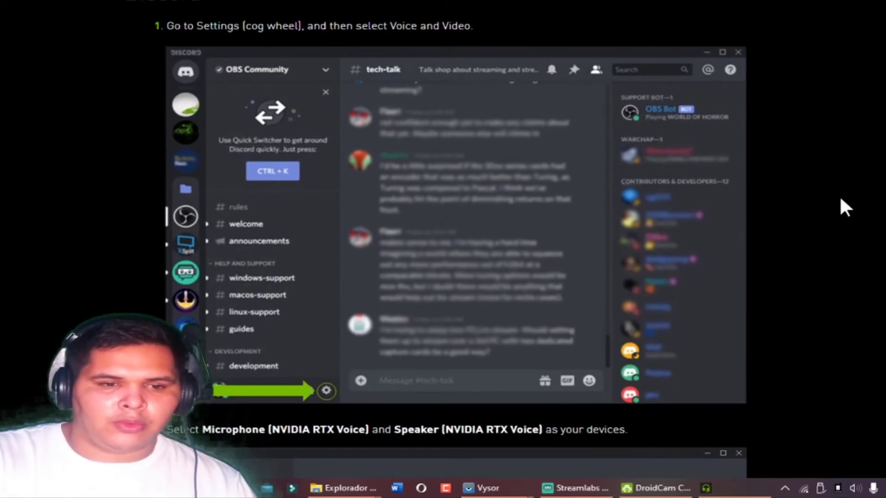
scroll(839, 195, "up", 3)
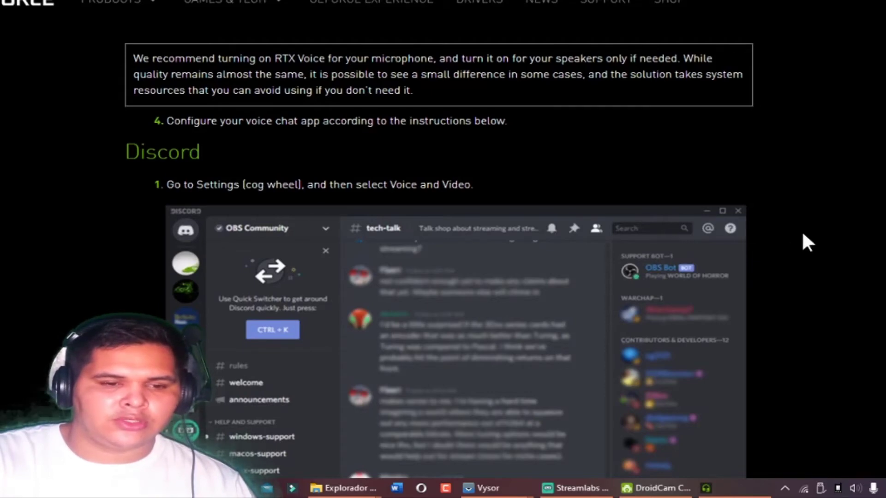
scroll(807, 242, "down", 3)
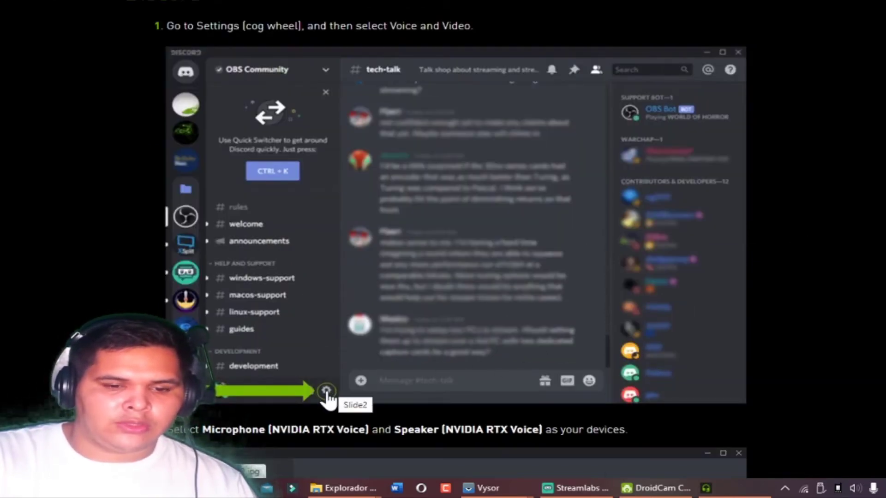
- Read the setup guide's instructions for choosing RTX Voice devices in Discord, OBS Studio and Streamlabs, including Discord's noise reduction setting
scroll(824, 249, "down", 6)
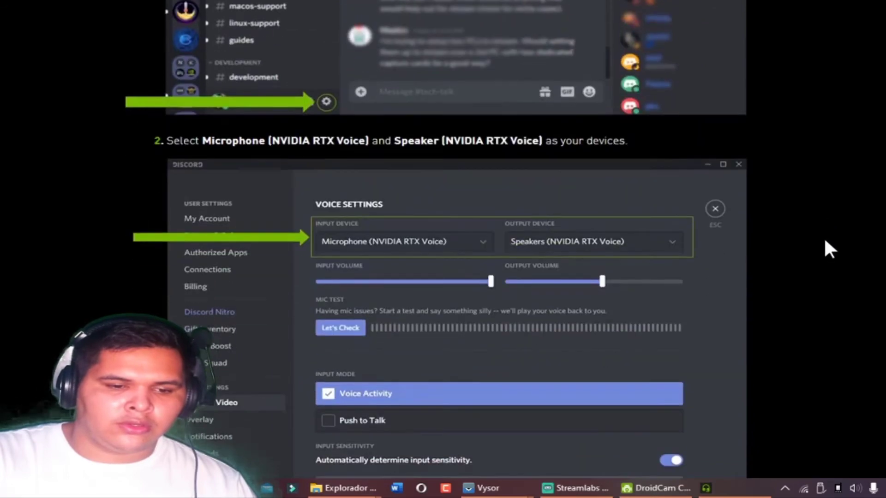
scroll(829, 249, "down", 3)
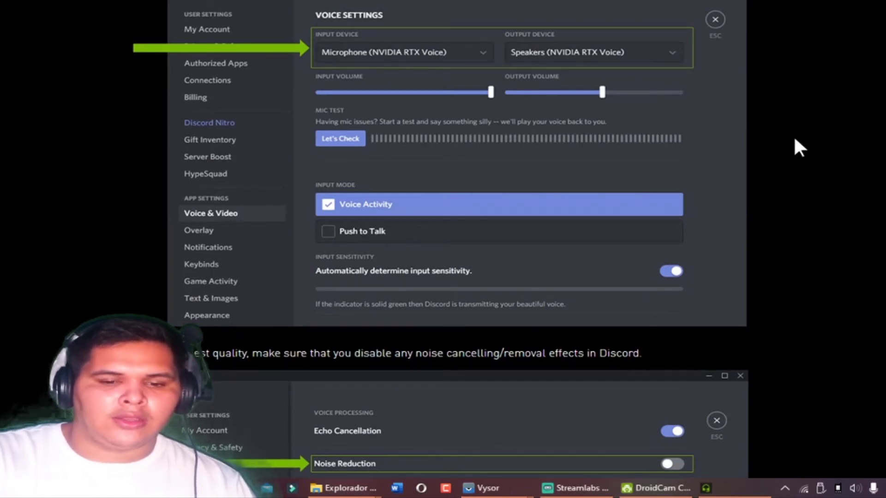
scroll(793, 134, "down", 6)
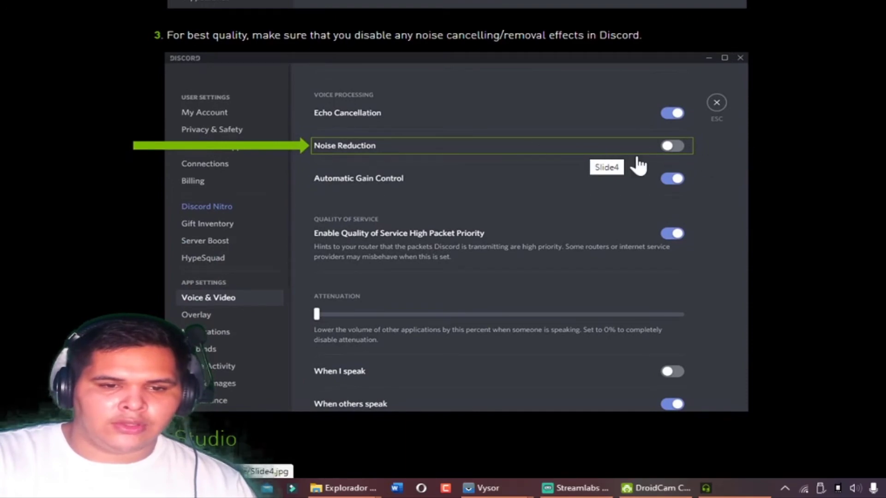
scroll(825, 190, "down", 6)
scroll(824, 189, "down", 3)
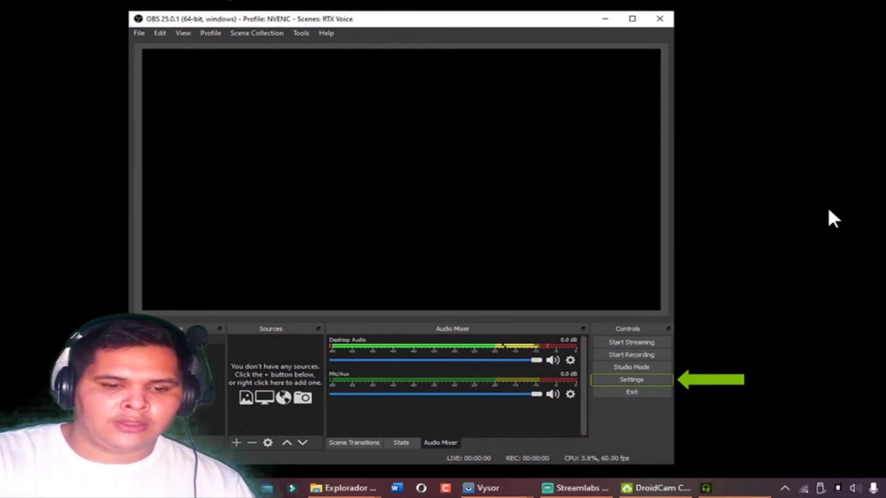
scroll(819, 212, "down", 9)
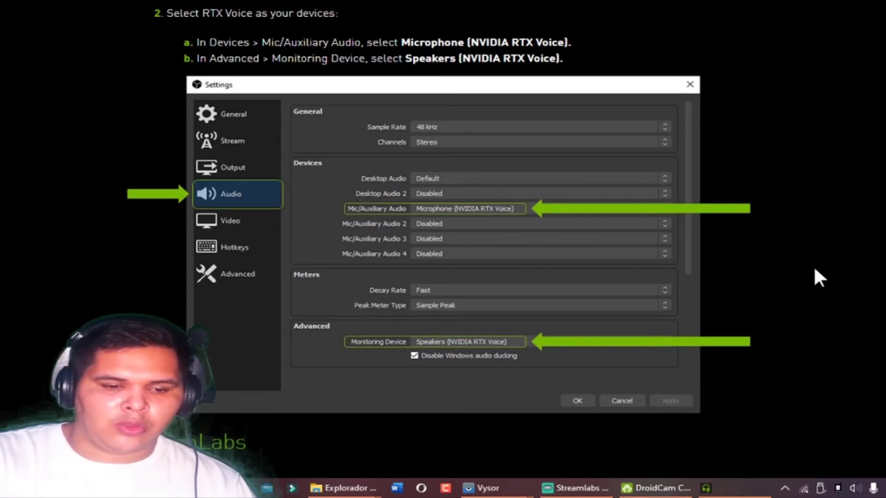
scroll(814, 266, "down", 3)
scroll(814, 265, "down", 20)
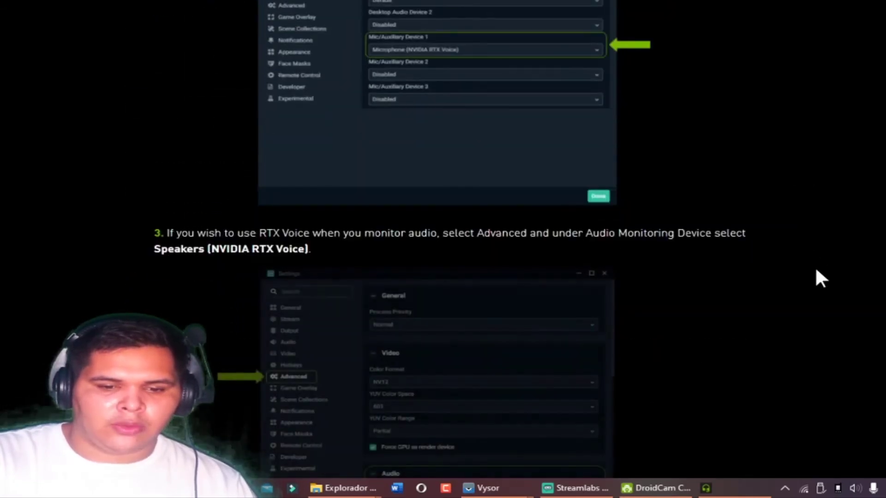
scroll(816, 271, "down", 7)
scroll(815, 270, "up", 3)
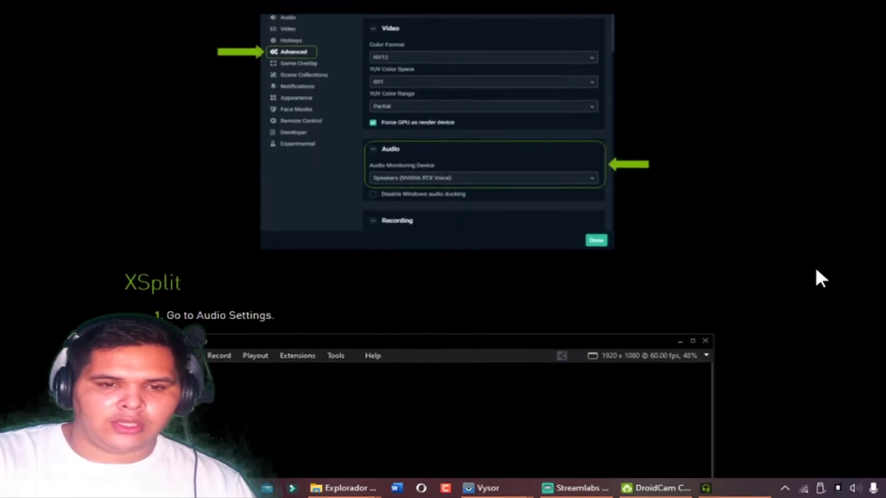
- Look through the guide's RTX Voice device instructions for XSplit, Twitch Studio, WebEx and Zoom, down to the Teams section
scroll(807, 243, "down", 8)
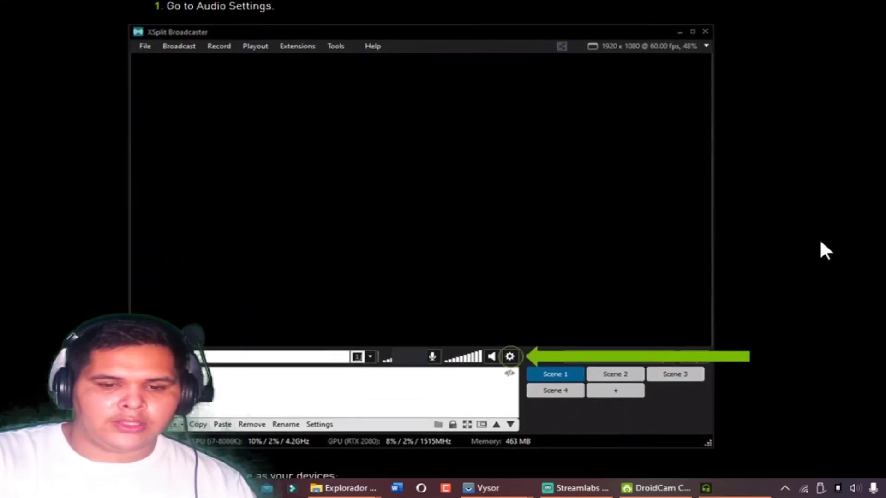
scroll(820, 242, "down", 7)
scroll(820, 242, "up", 8)
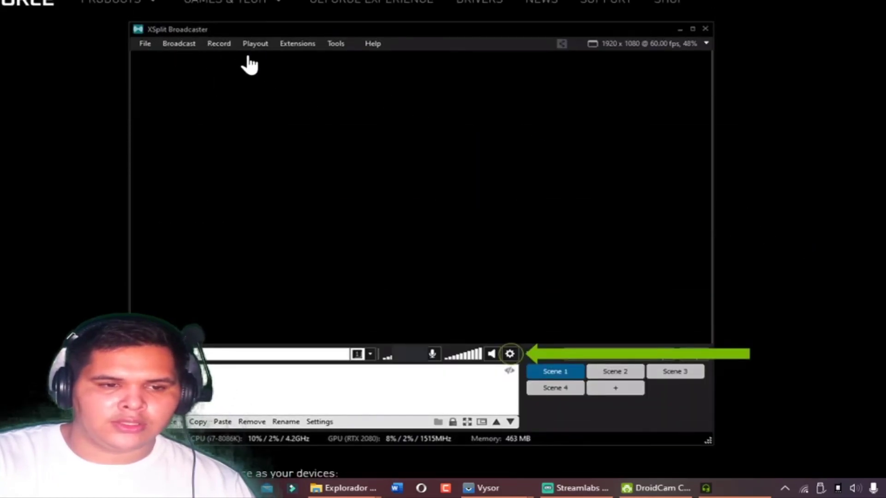
scroll(776, 186, "down", 15)
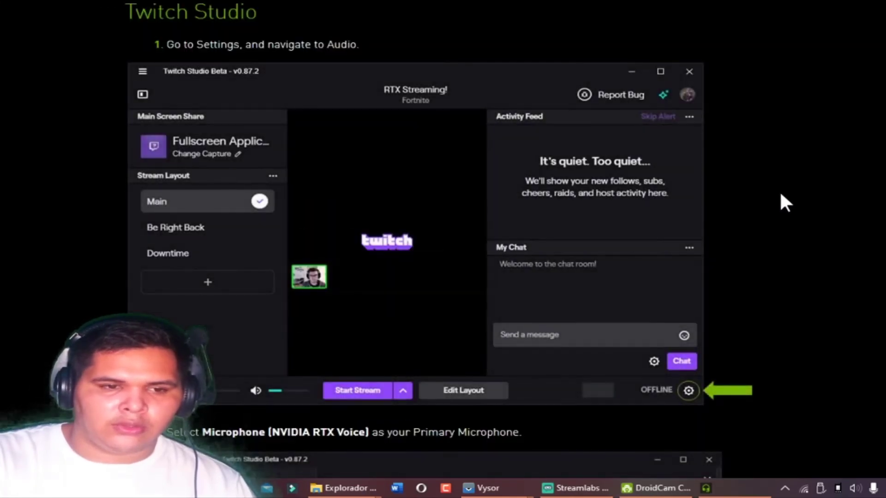
scroll(831, 240, "down", 7)
scroll(835, 249, "down", 20)
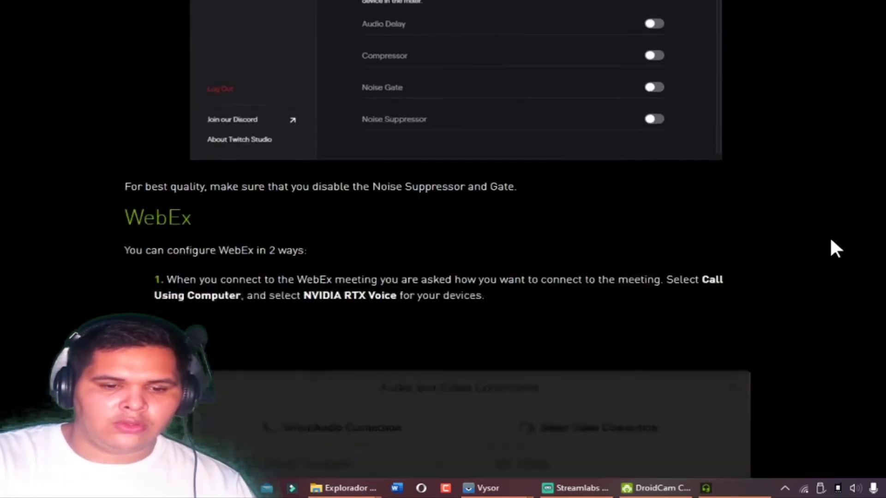
scroll(830, 241, "down", 18)
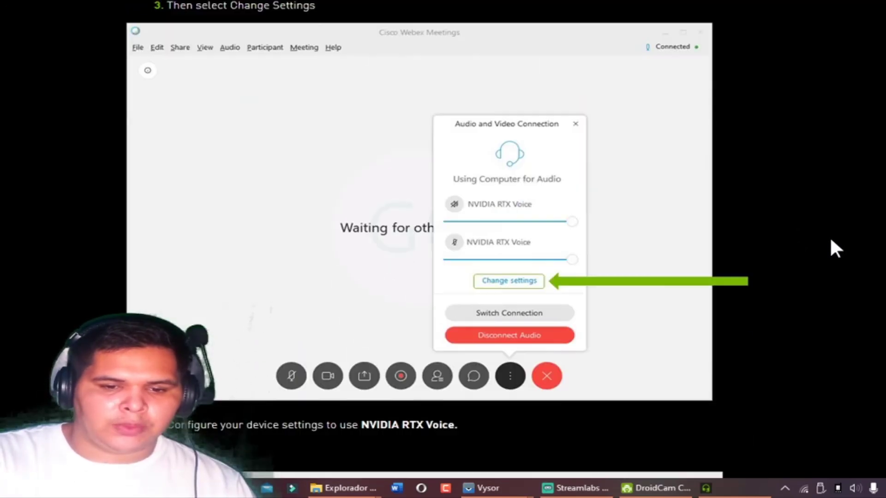
scroll(828, 236, "down", 20)
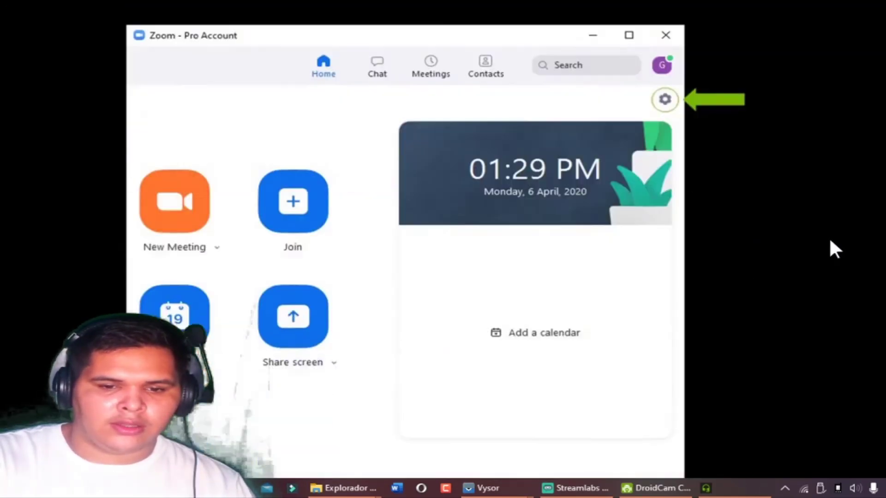
scroll(826, 243, "down", 14)
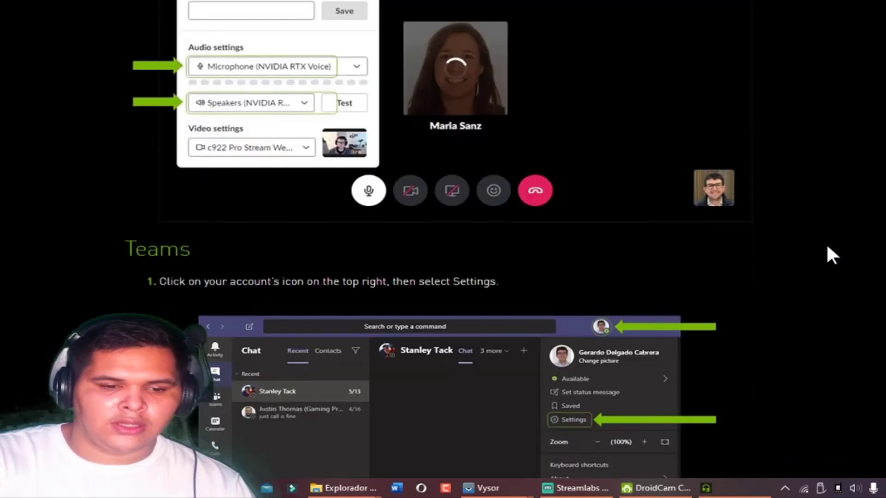
- Review the guide's Teams, Skype and Google Chrome instructions, its note on conflicting noise-cancelling effects and the How To Test section
scroll(826, 242, "up", 5)
scroll(826, 242, "down", 3)
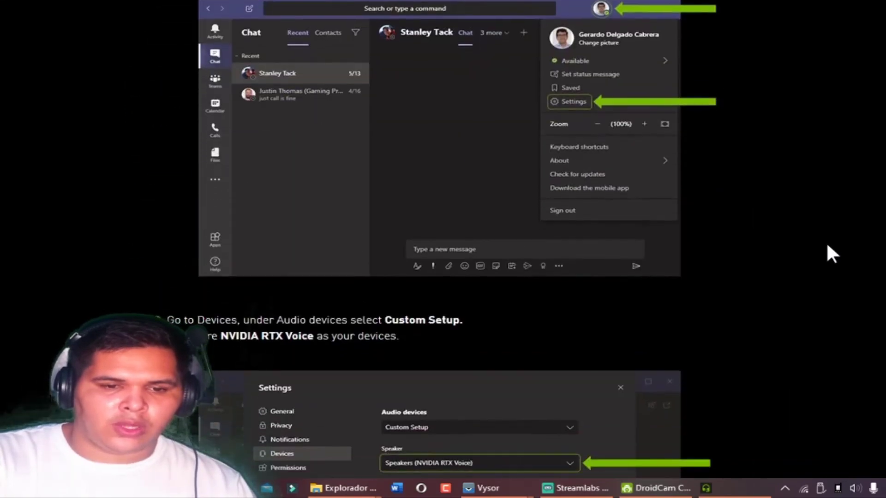
scroll(830, 253, "up", 3)
double_click(157, 90)
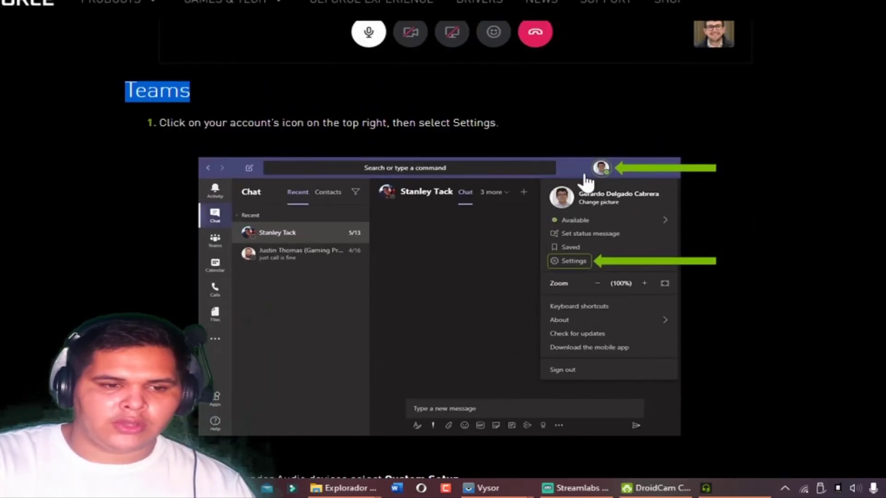
scroll(803, 219, "down", 17)
scroll(802, 222, "down", 14)
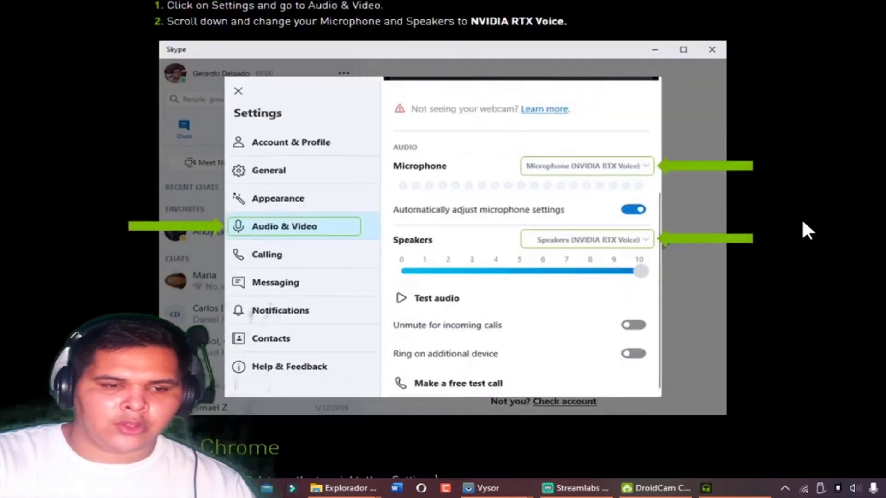
scroll(784, 223, "up", 7)
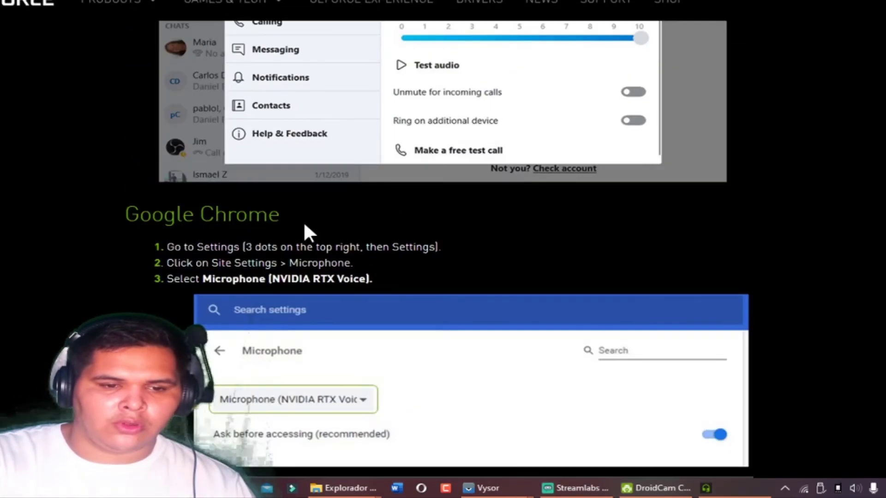
scroll(500, 267, "down", 3)
scroll(854, 256, "down", 6)
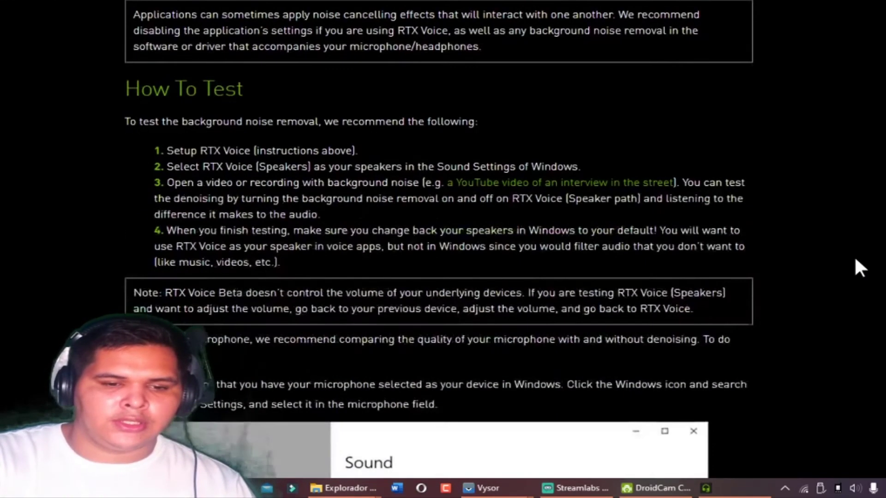
scroll(853, 255, "up", 6)
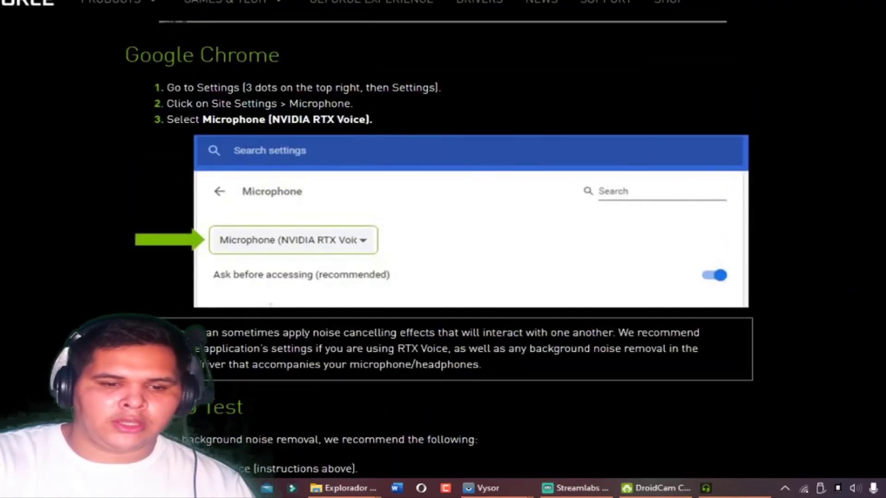
scroll(443, 249, "down", 6)
scroll(443, 249, "up", 6)
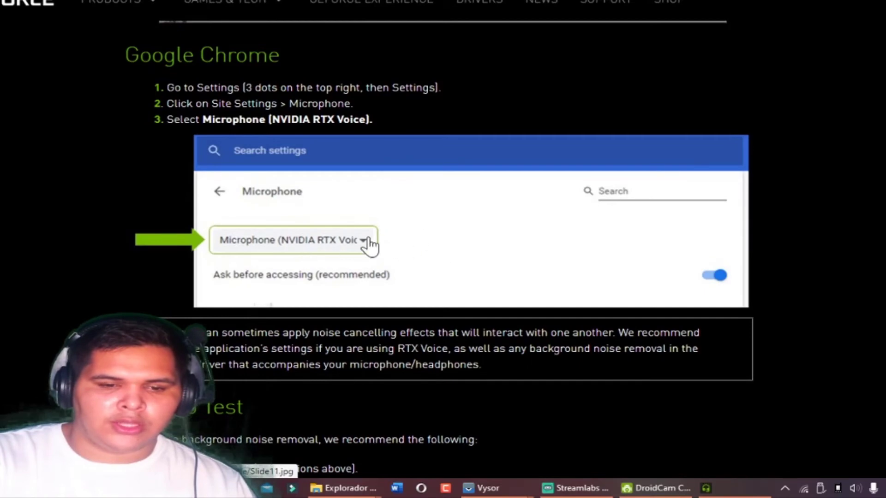
scroll(443, 249, "down", 3)
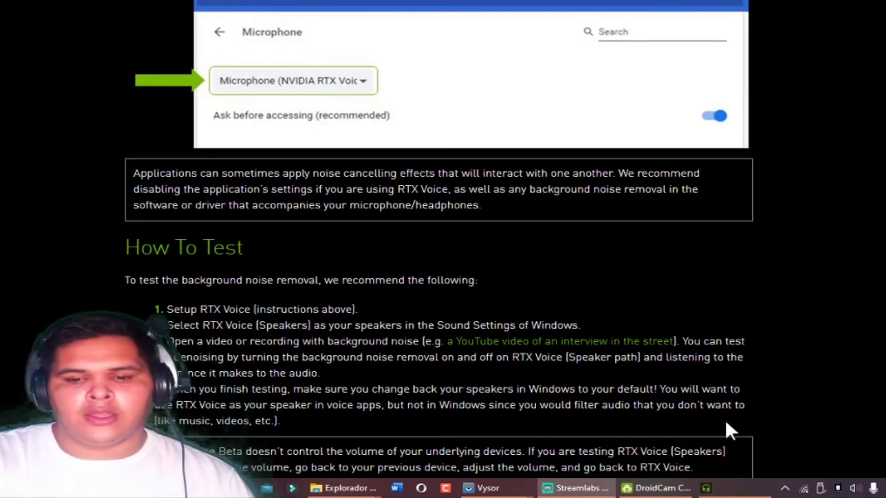
- Check the hidden background apps on the desktop for a running NVIDIA RTX Voice
left_click(715, 487)
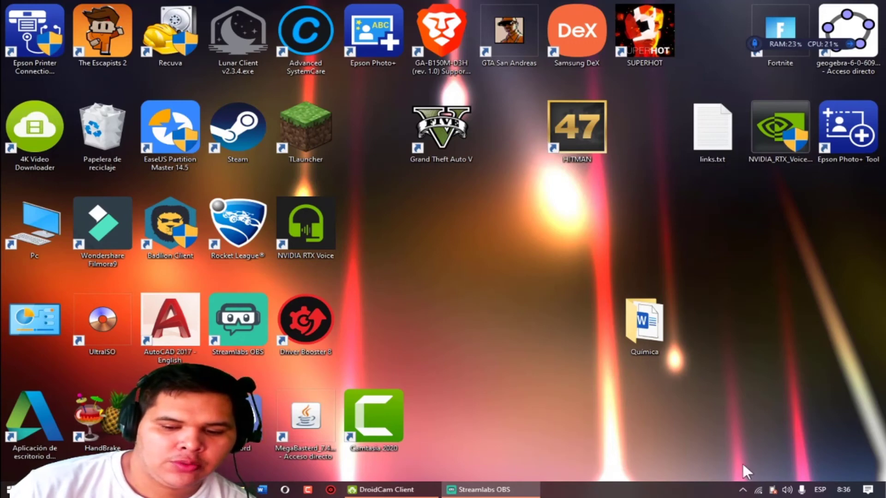
left_click(742, 489)
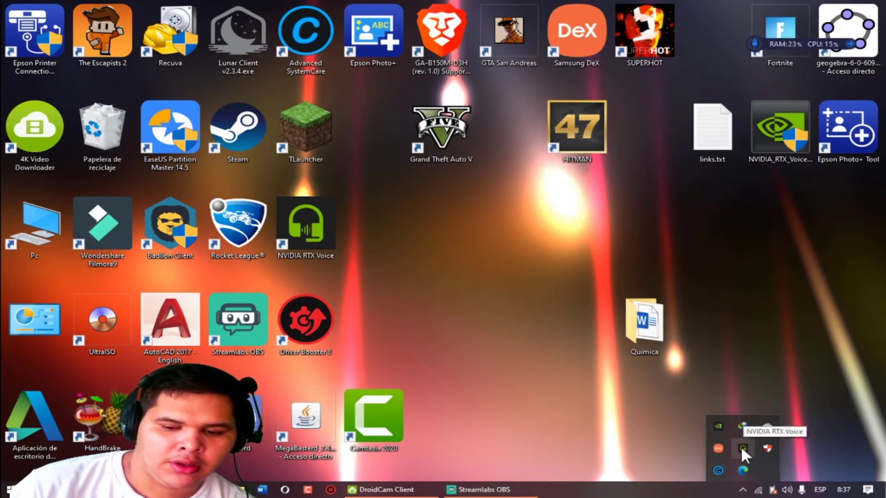
left_click(549, 386)
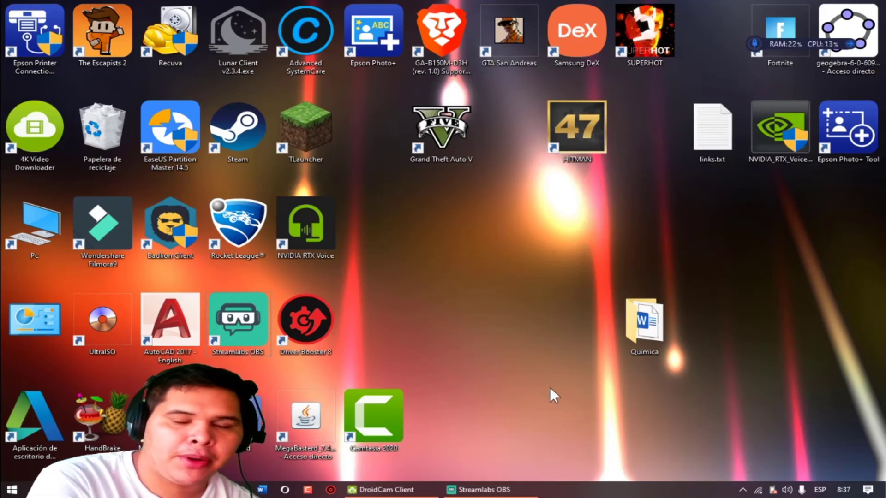
- Run the control command to reach the Windows Control Panel and open its Sonido settings under Hardware y sonido
key("super+r")
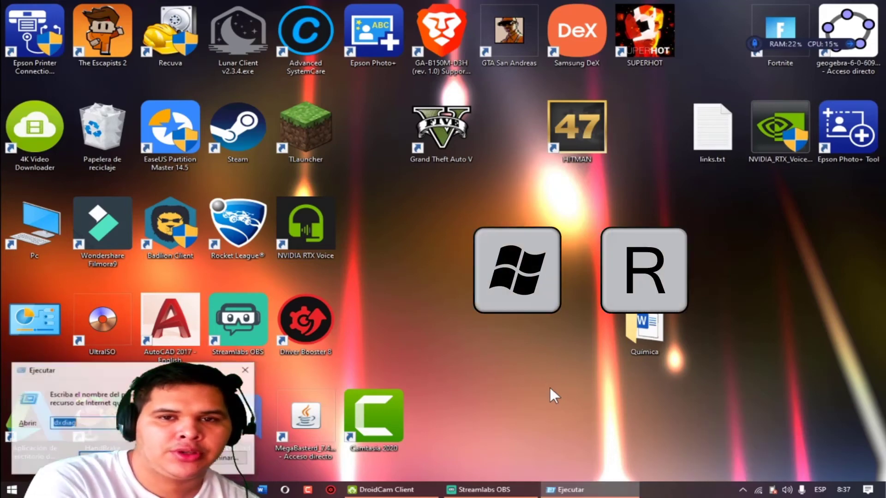
type("control")
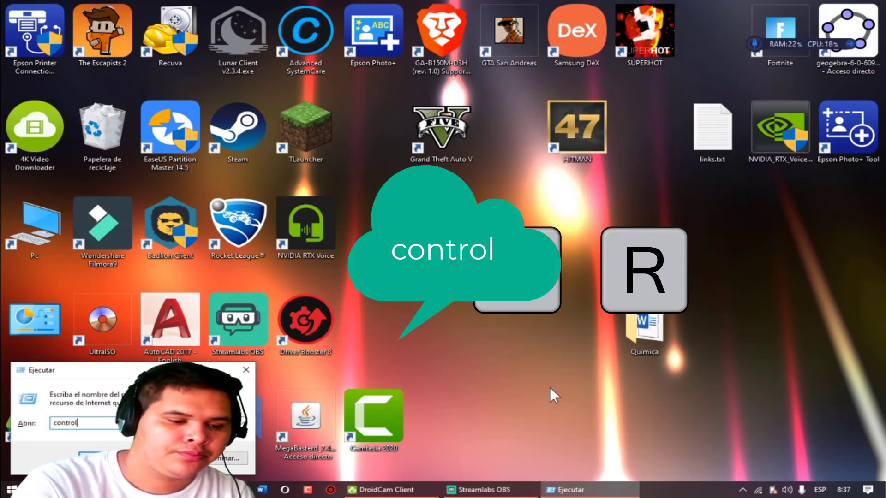
key("Return")
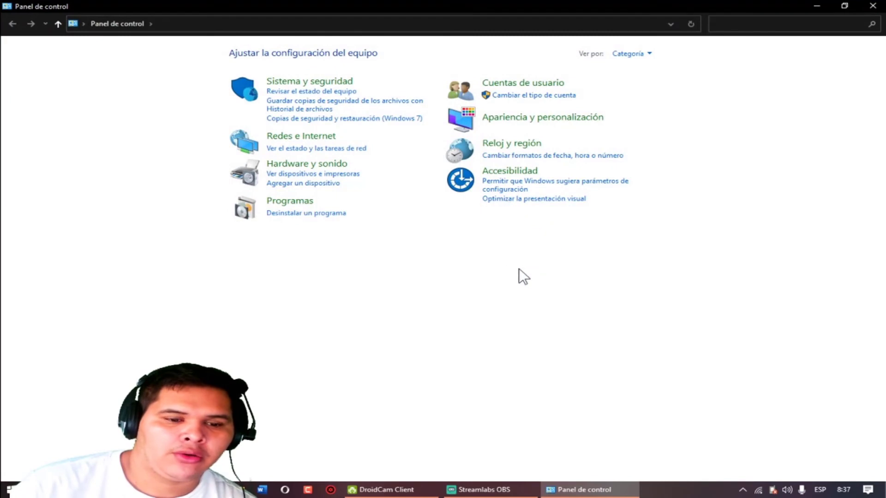
left_click(312, 163)
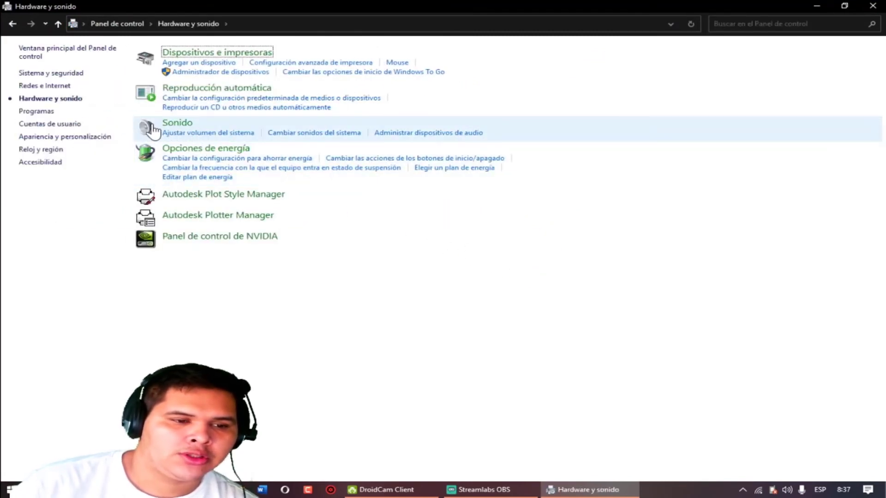
left_click(181, 126)
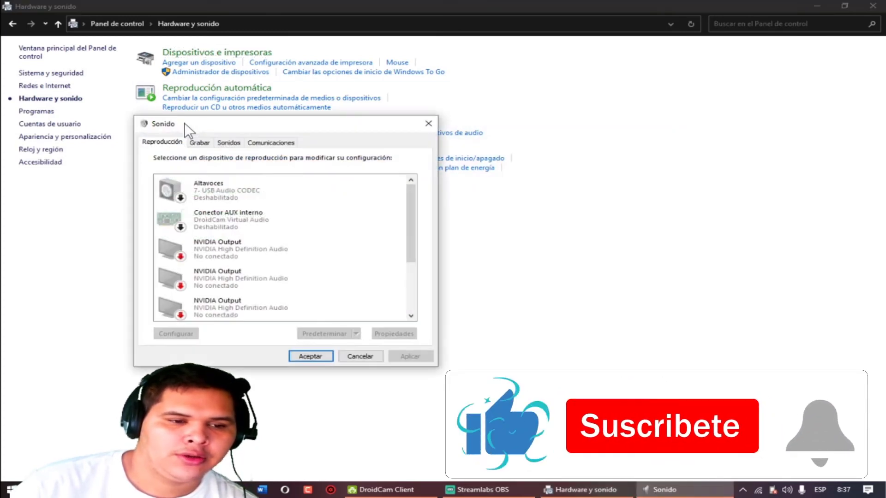
left_click_drag(292, 128, 363, 115)
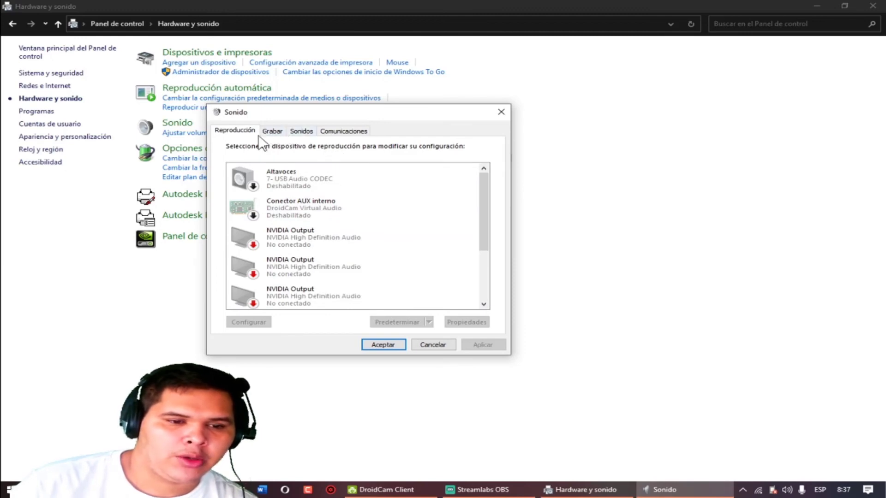
- Set the NVIDIA RTX Voice microphone as the default recording device and accept the sound settings
left_click(273, 131)
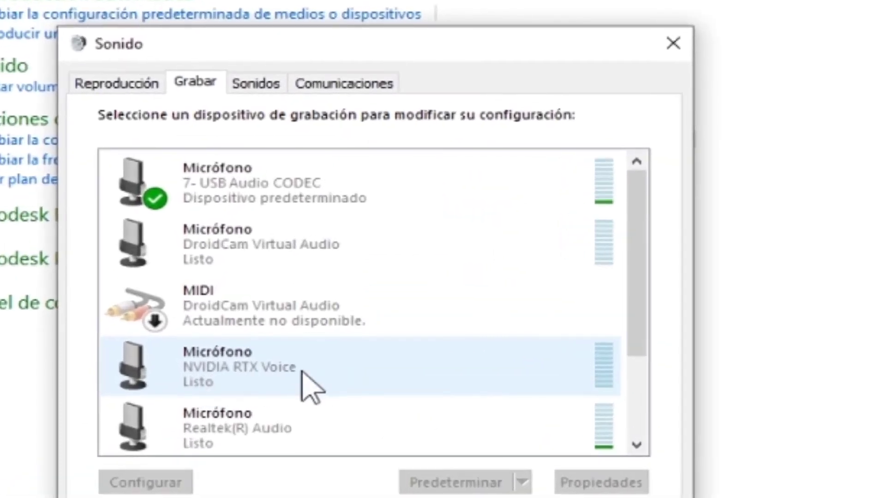
left_click(351, 369)
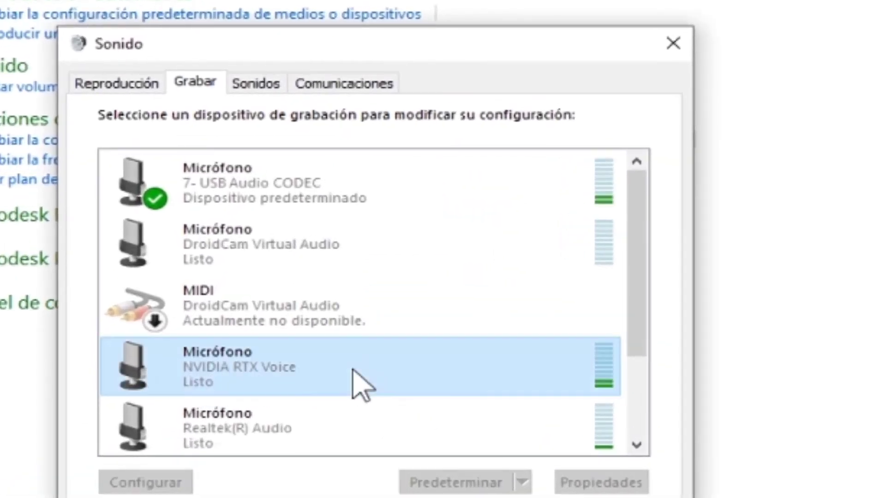
right_click(317, 359)
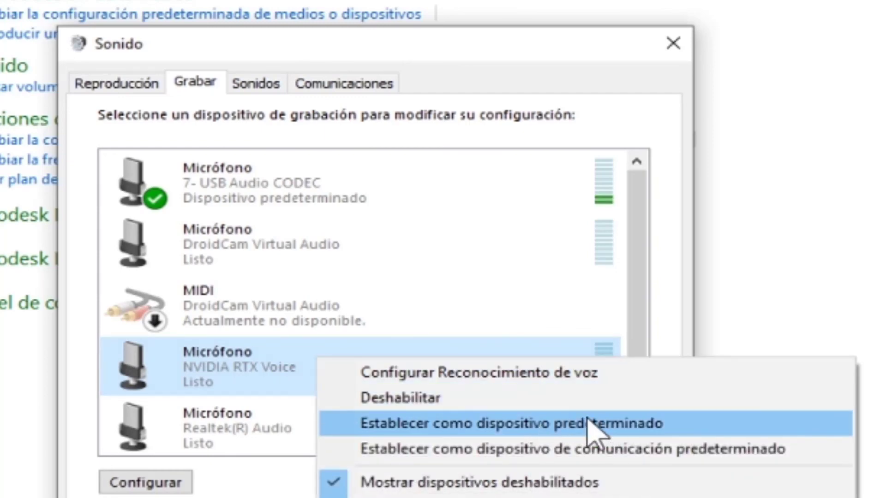
left_click(666, 424)
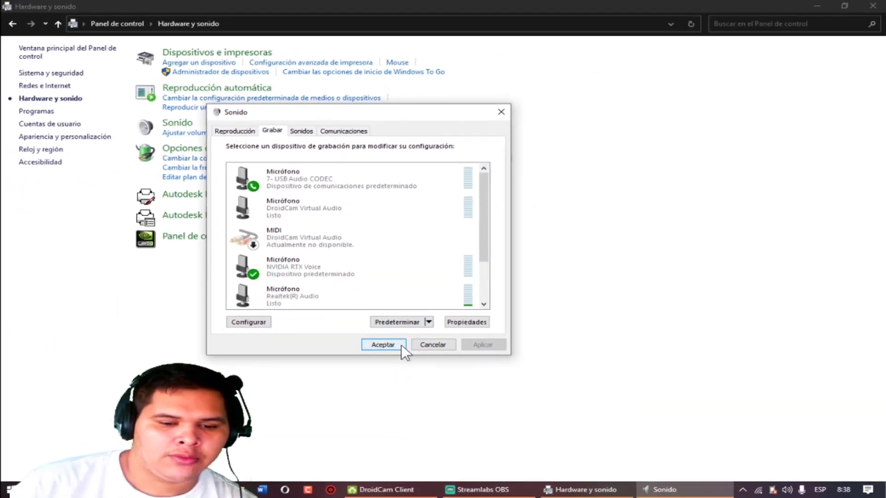
left_click(399, 345)
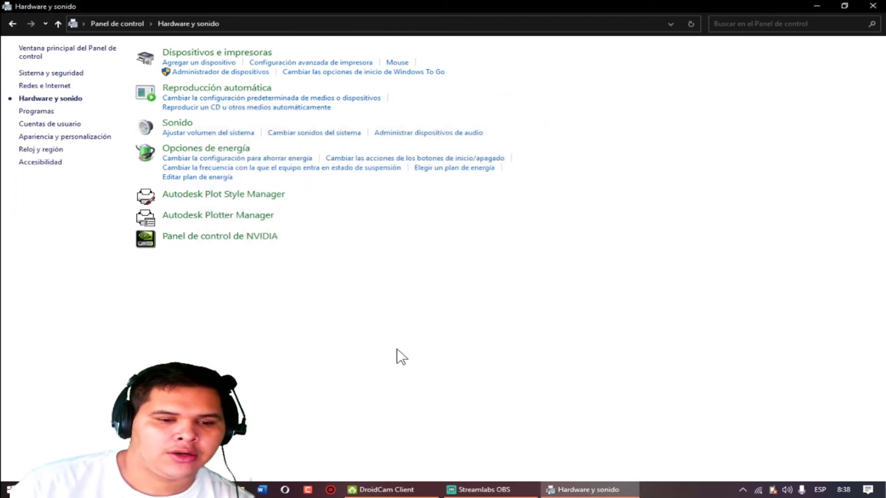